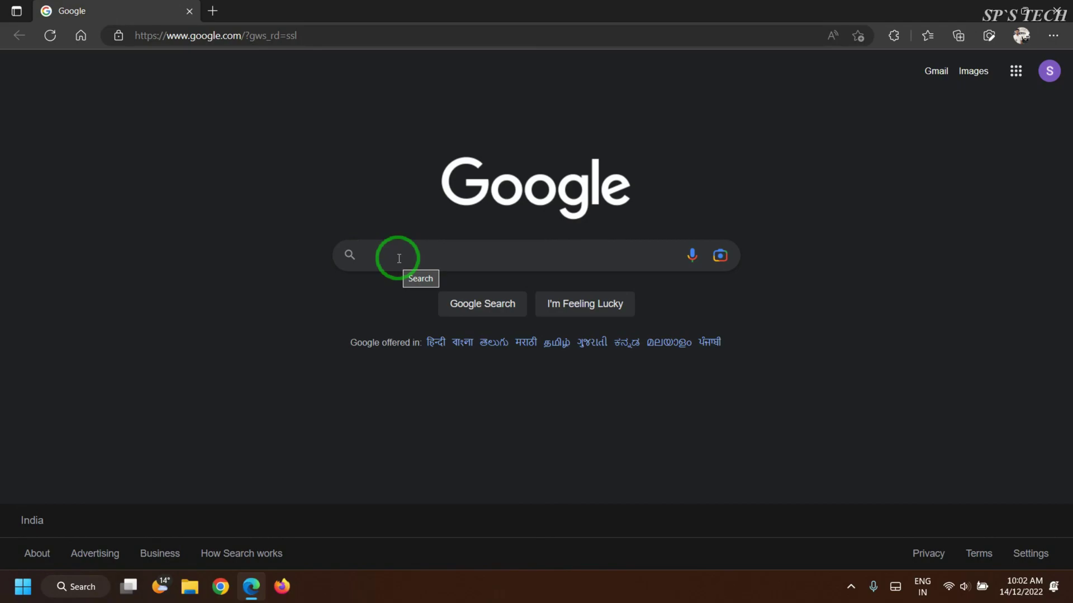
Search Google for "nearest wd service center" and open the WD-Western Digital Service Center in Mumbai result.
type("nearest wd")
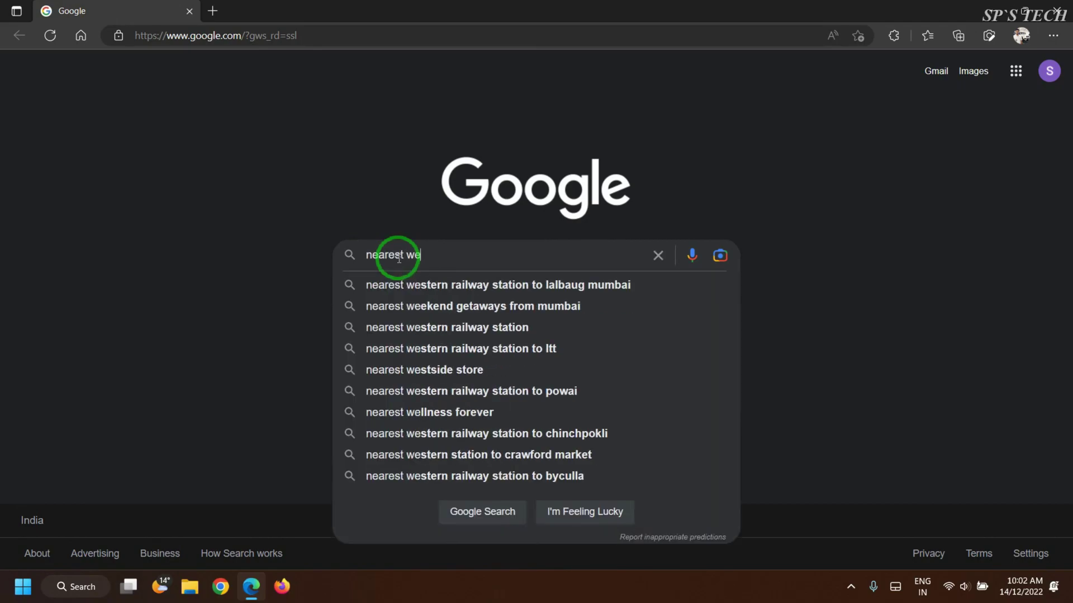
type(" service center")
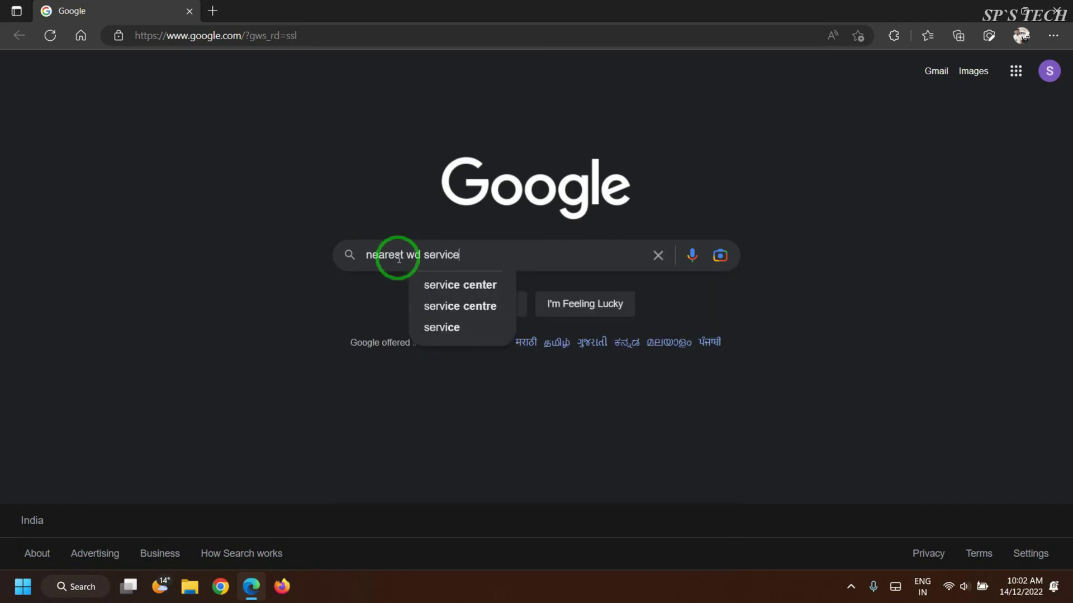
key("Return")
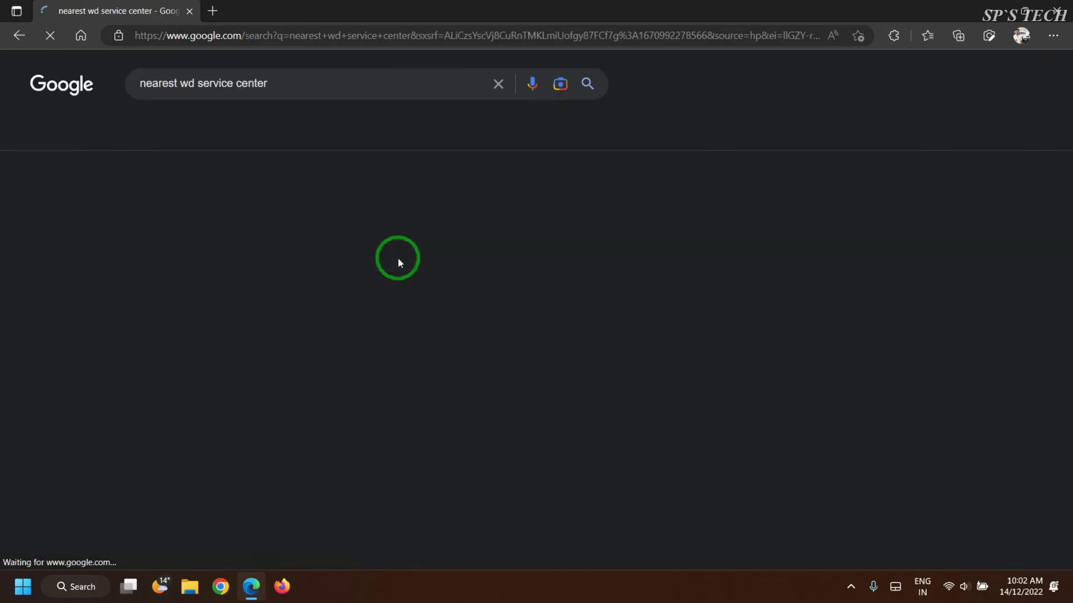
left_click(292, 84)
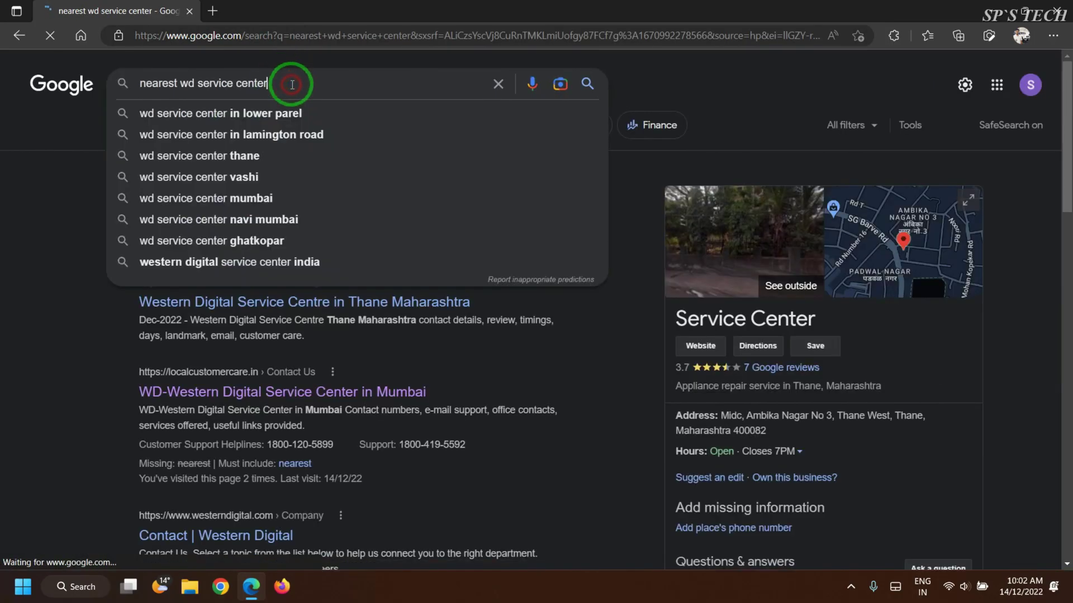
left_click(228, 394)
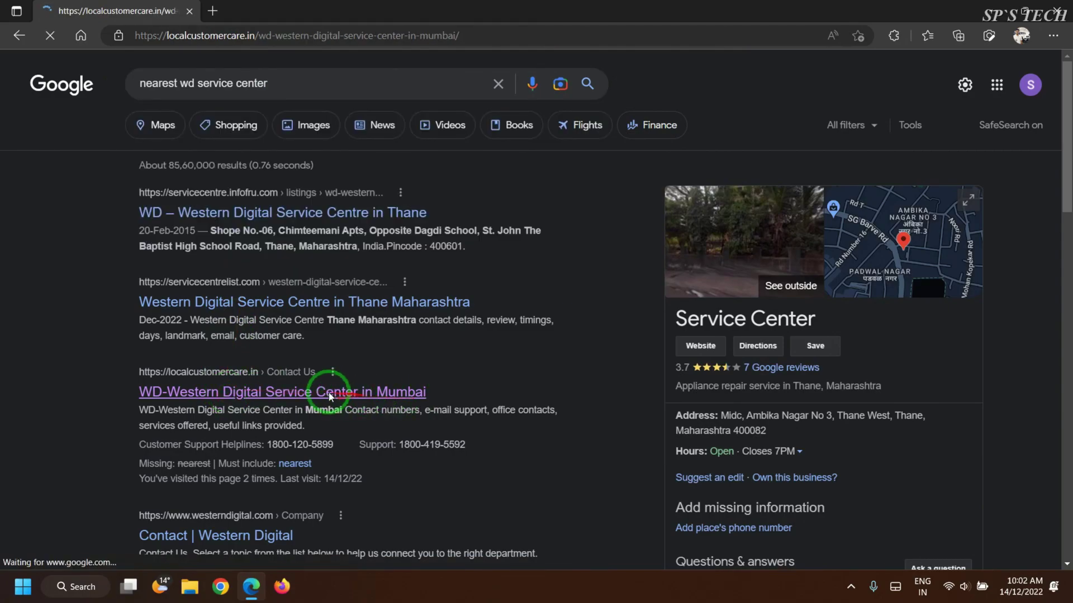
Review the customer care numbers, drop point address and opening timings on the Mumbai service center page.
scroll(334, 402, "down", 4)
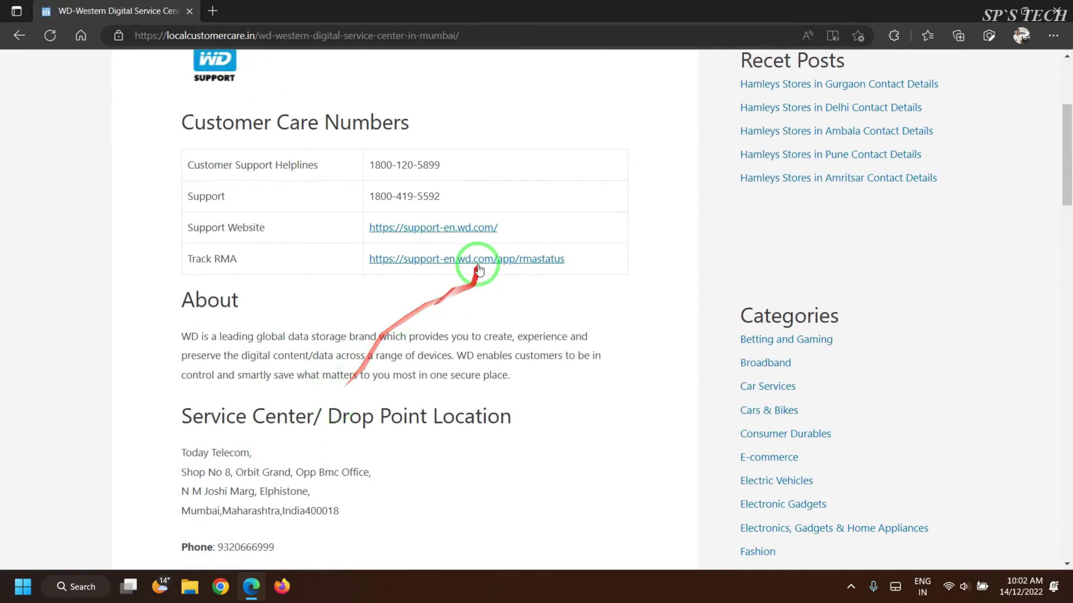
left_click_drag(447, 198, 364, 196)
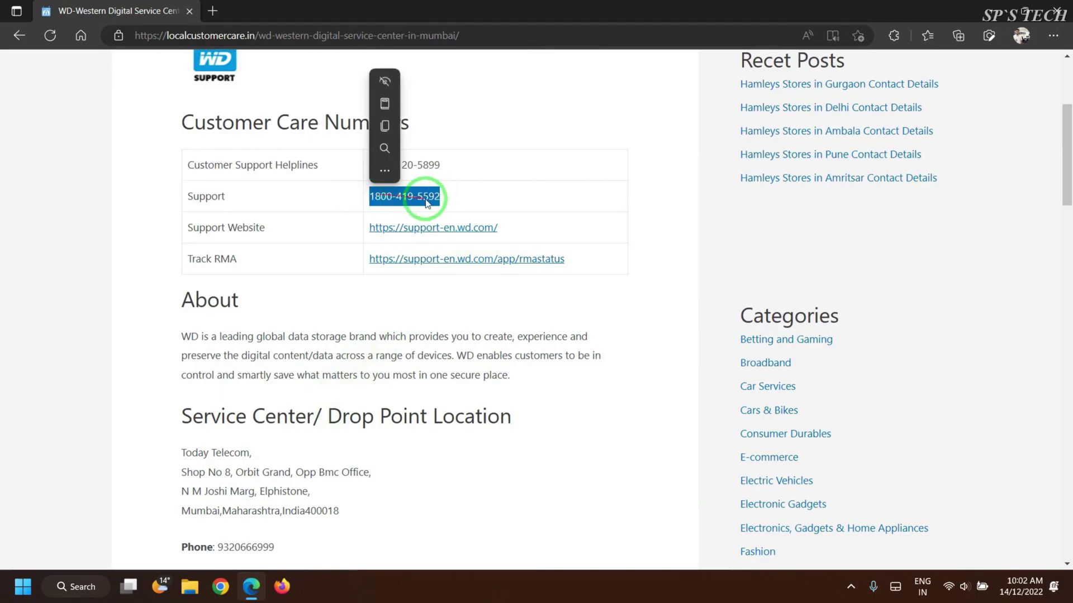
scroll(179, 295, "down", 2)
left_click_drag(178, 294, 342, 386)
left_click_drag(234, 456, 372, 454)
scroll(370, 450, "up", 1)
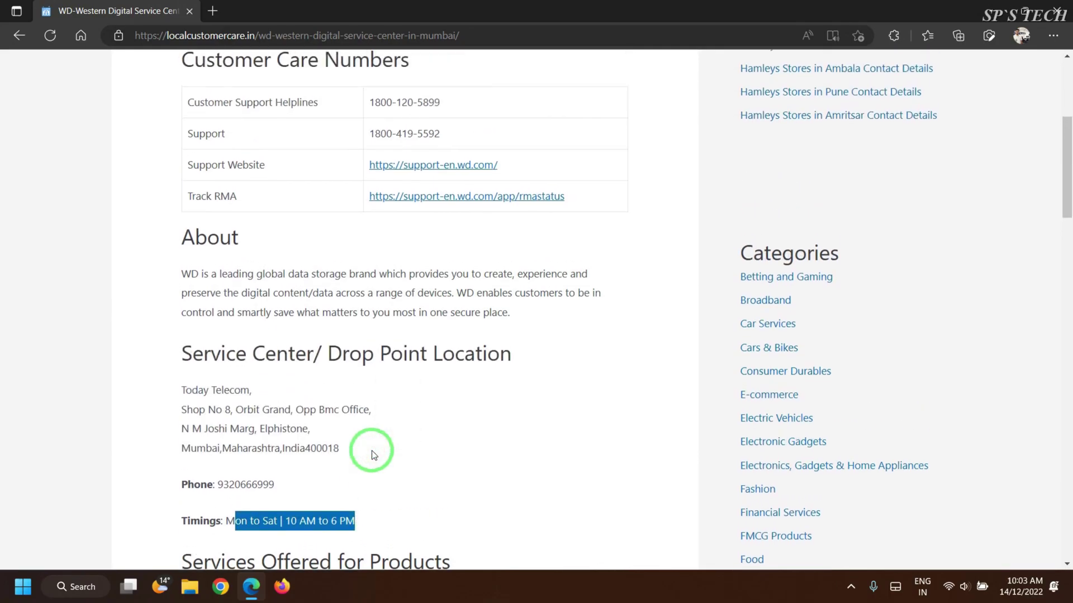
scroll(322, 205, "up", 1)
scroll(321, 204, "up", 2)
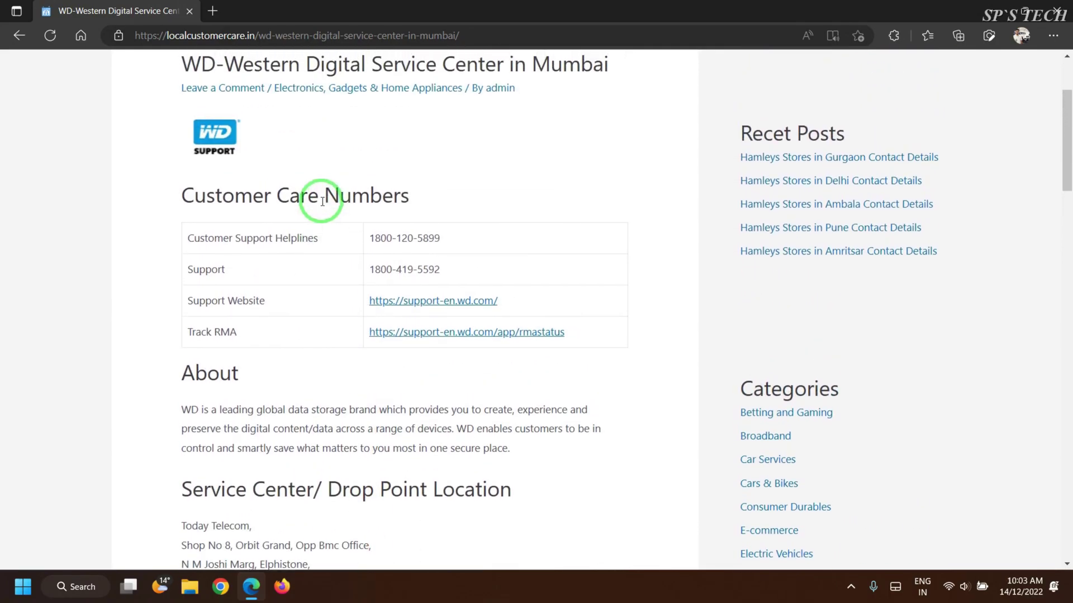
scroll(321, 202, "up", 1)
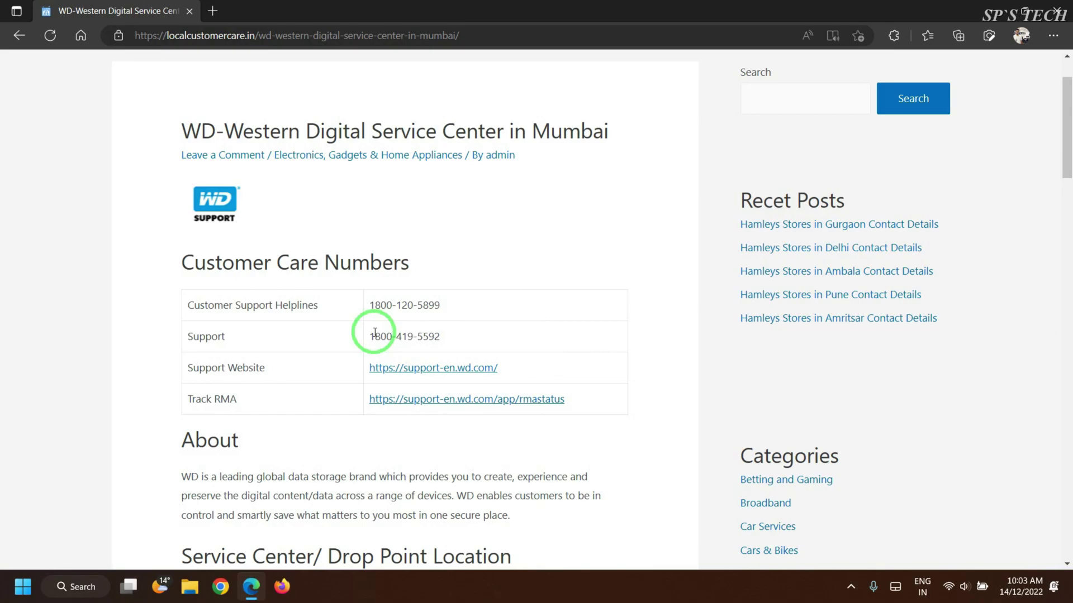
Return to the Google home page, search for "wd" and open the Western Digital website.
left_click(82, 36)
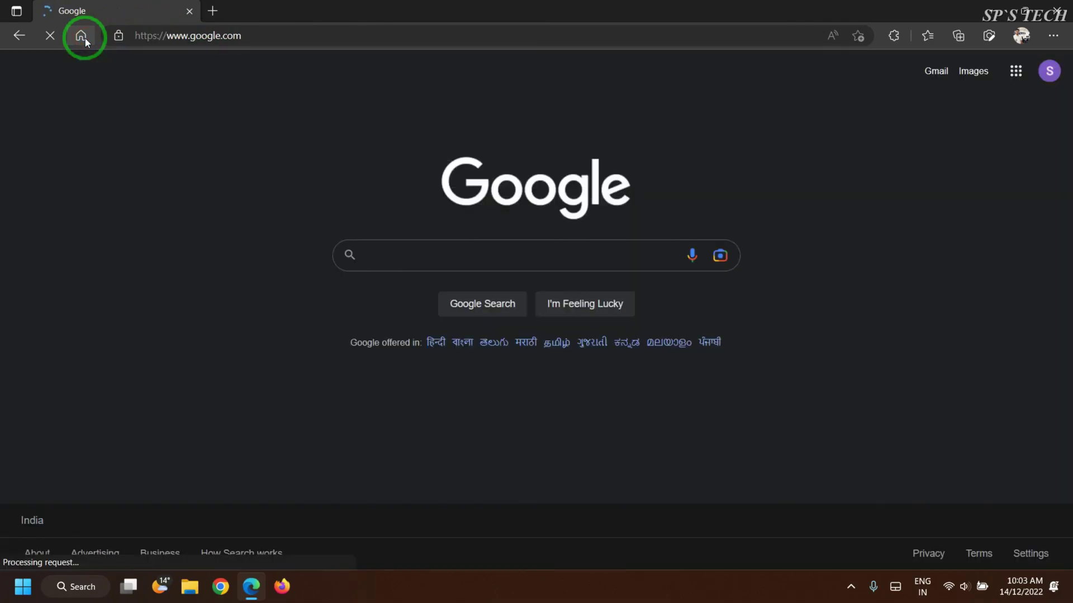
type("wd")
key("Return")
left_click(204, 255)
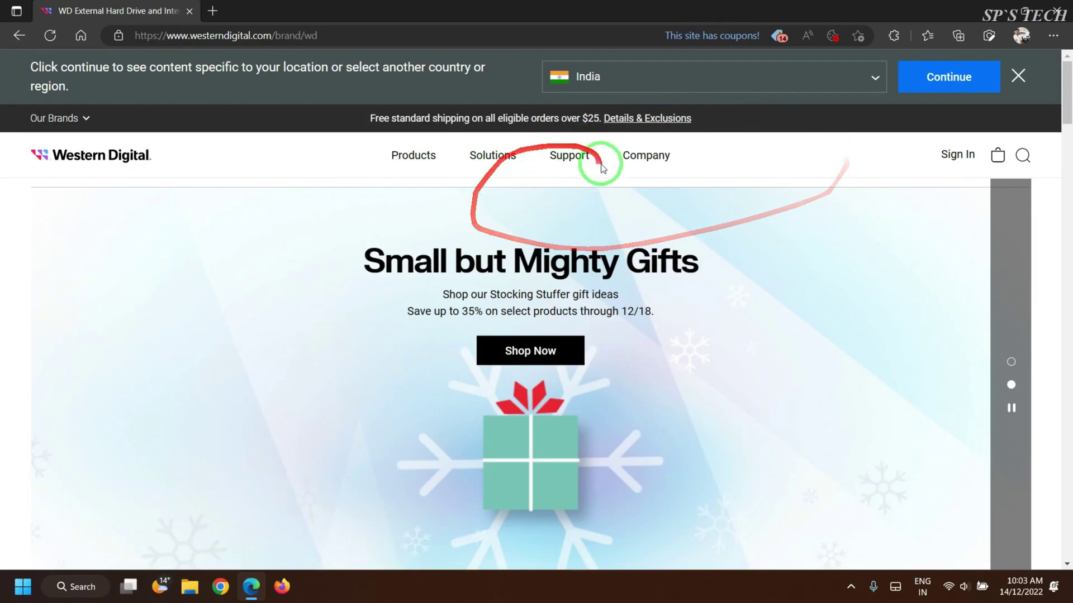
Open the Submit a Case form from Western Digital's product support options and look over its fields.
left_click(570, 158)
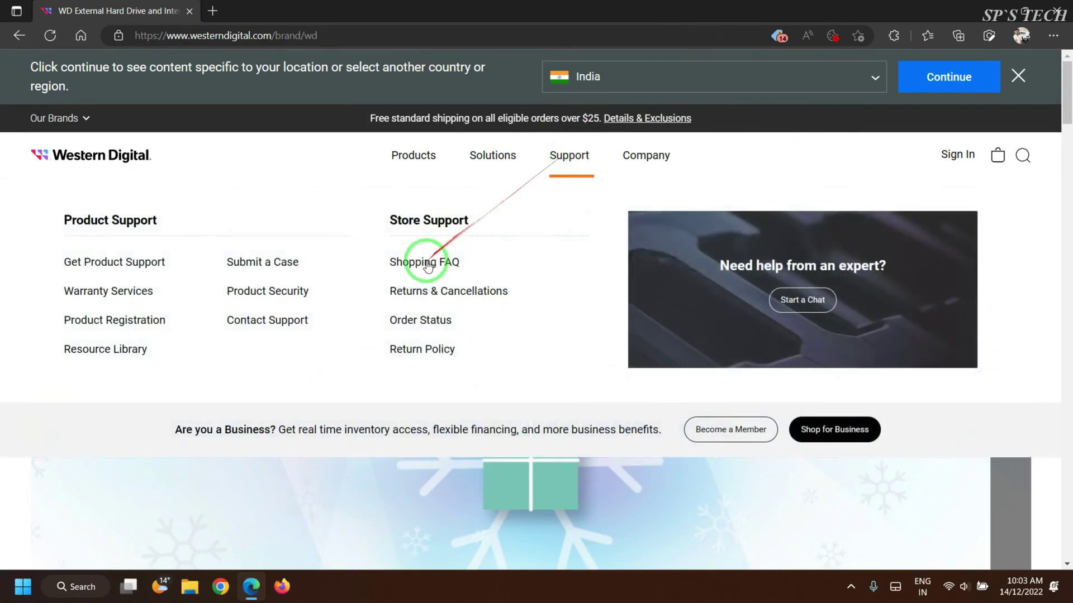
left_click(269, 264)
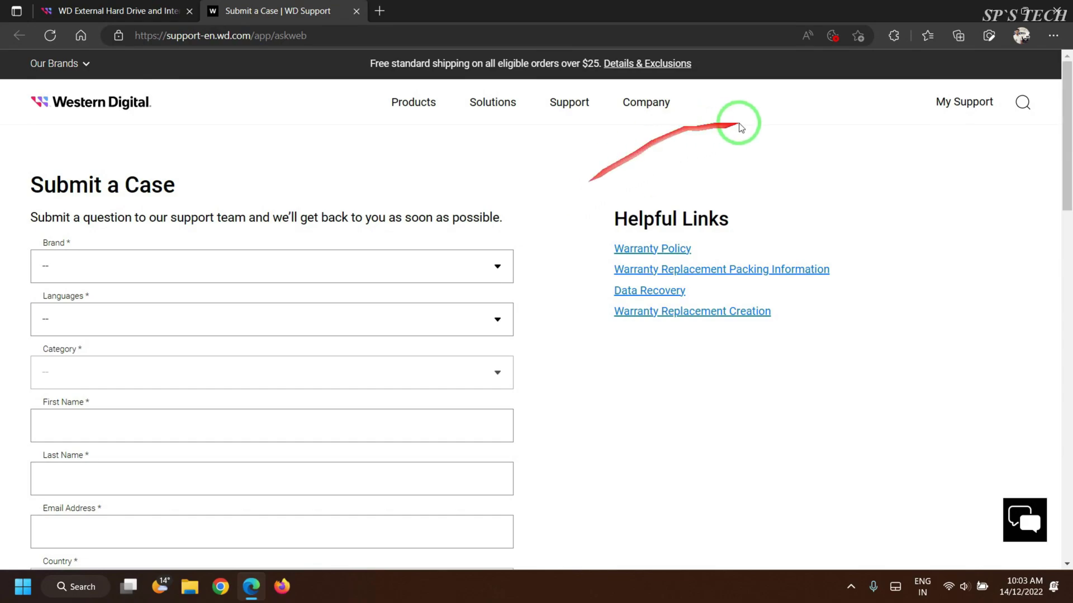
scroll(628, 162, "down", 1)
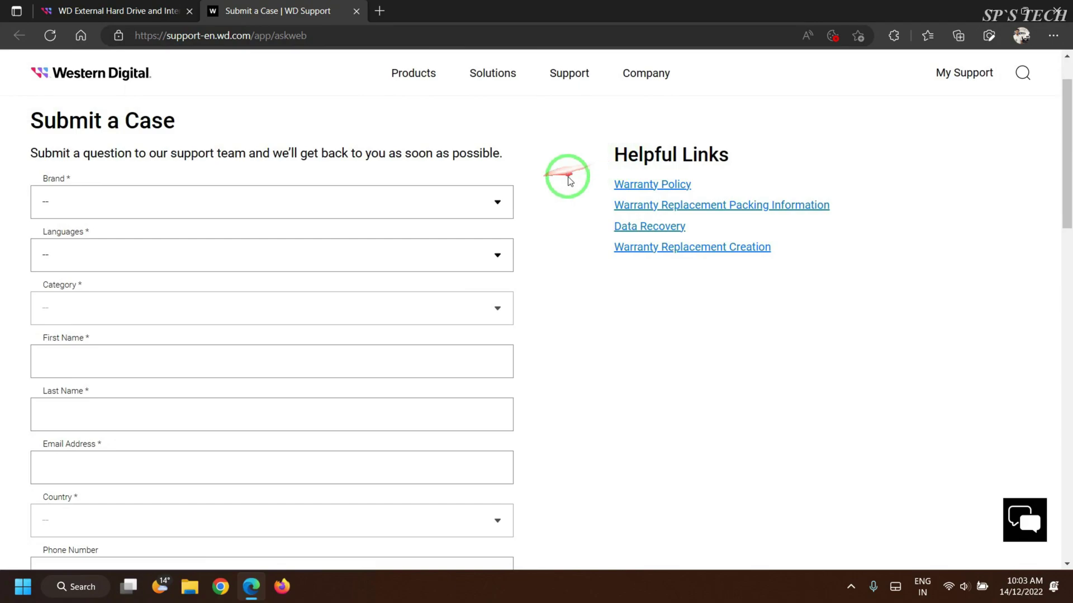
scroll(569, 179, "down", 1)
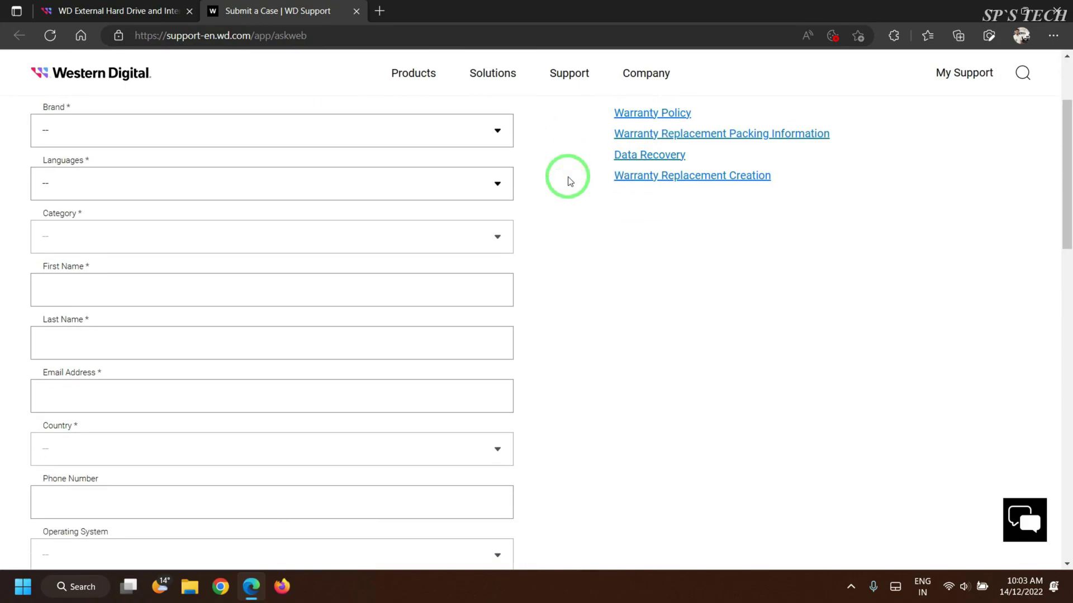
Set the case form's brand to WD and language to English (US), and look through the remaining fields.
scroll(568, 179, "up", 2)
left_click(314, 247)
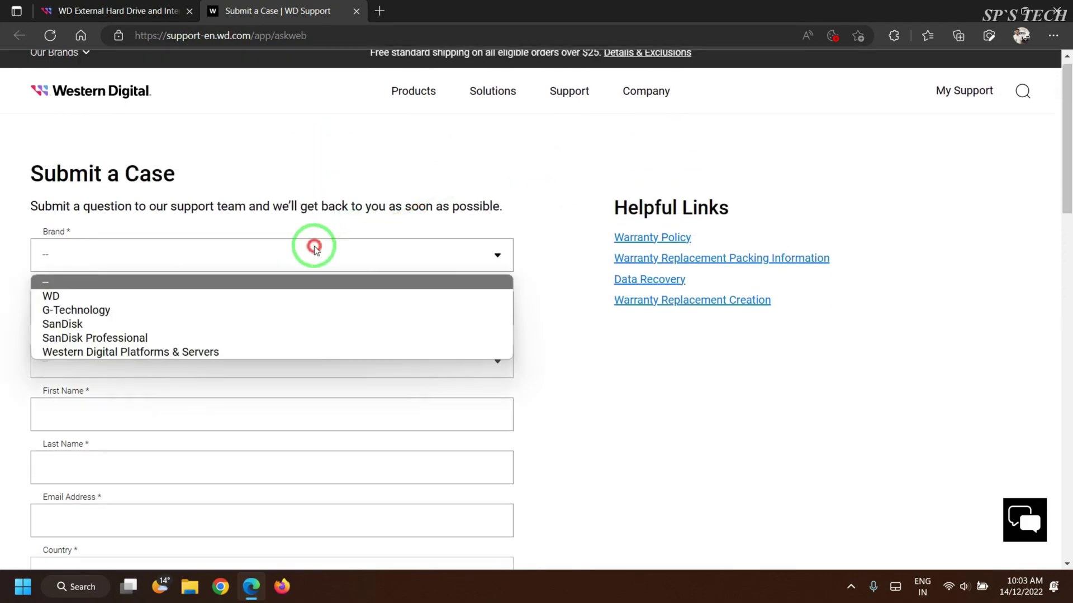
left_click(174, 296)
left_click(152, 307)
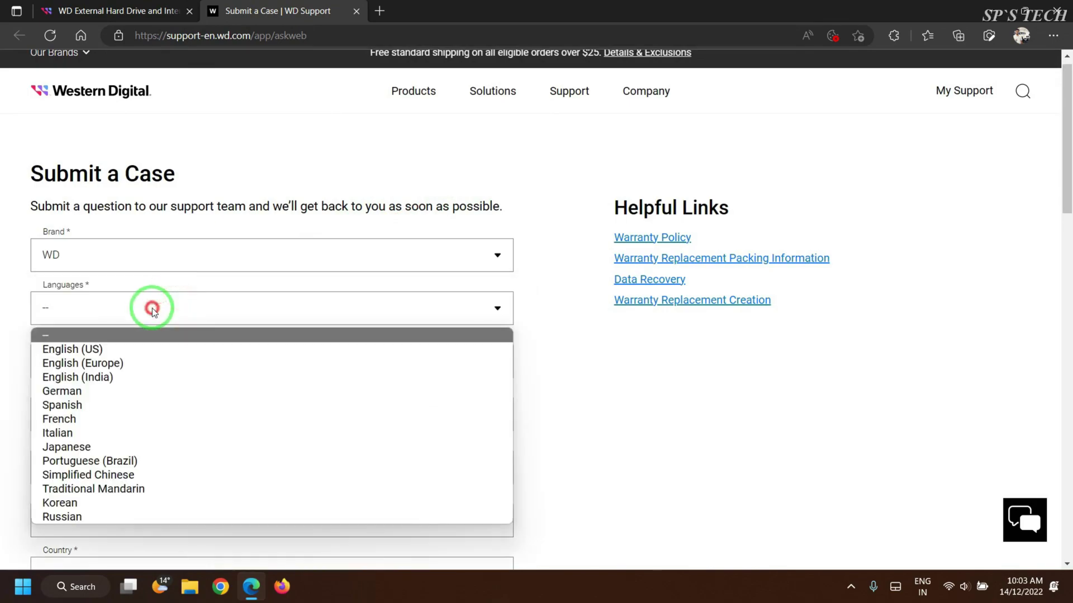
left_click(95, 350)
scroll(96, 394, "down", 7)
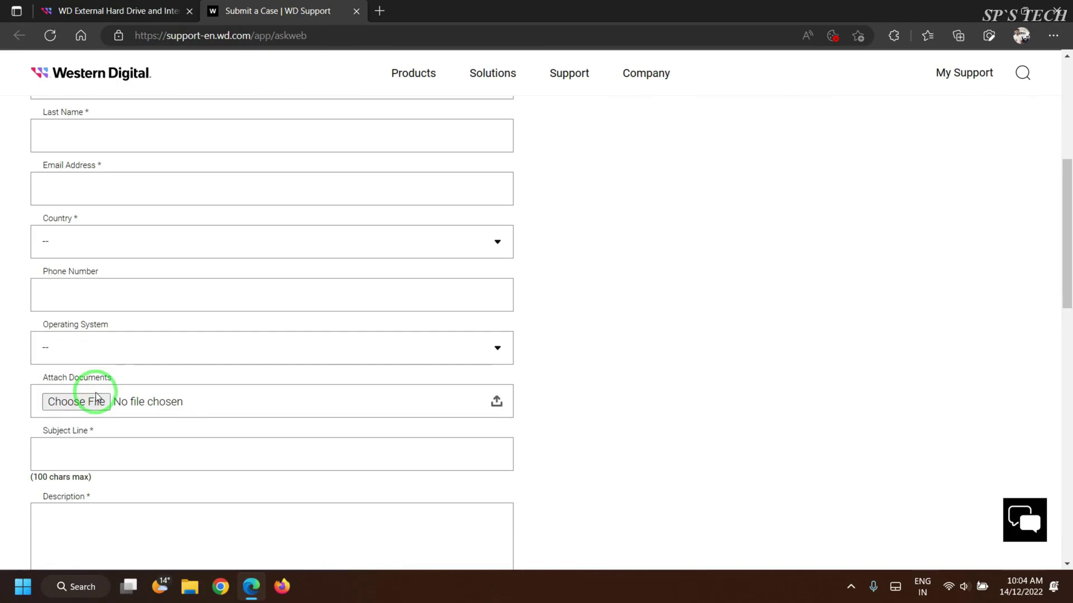
scroll(550, 284, "up", 8)
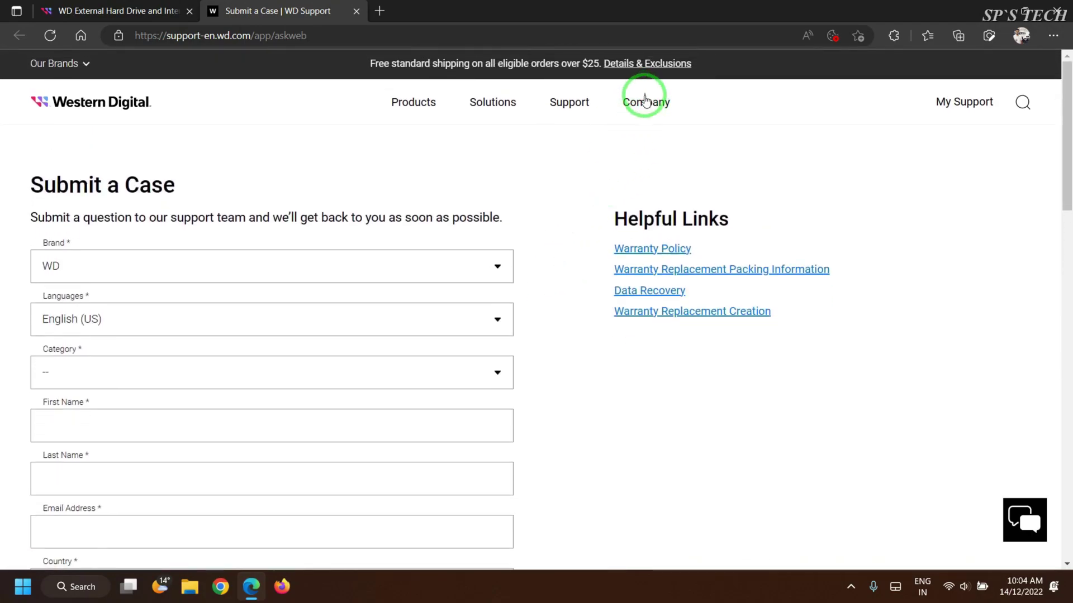
Open the WD support sign-in page, enter the account password and sign in.
left_click(958, 109)
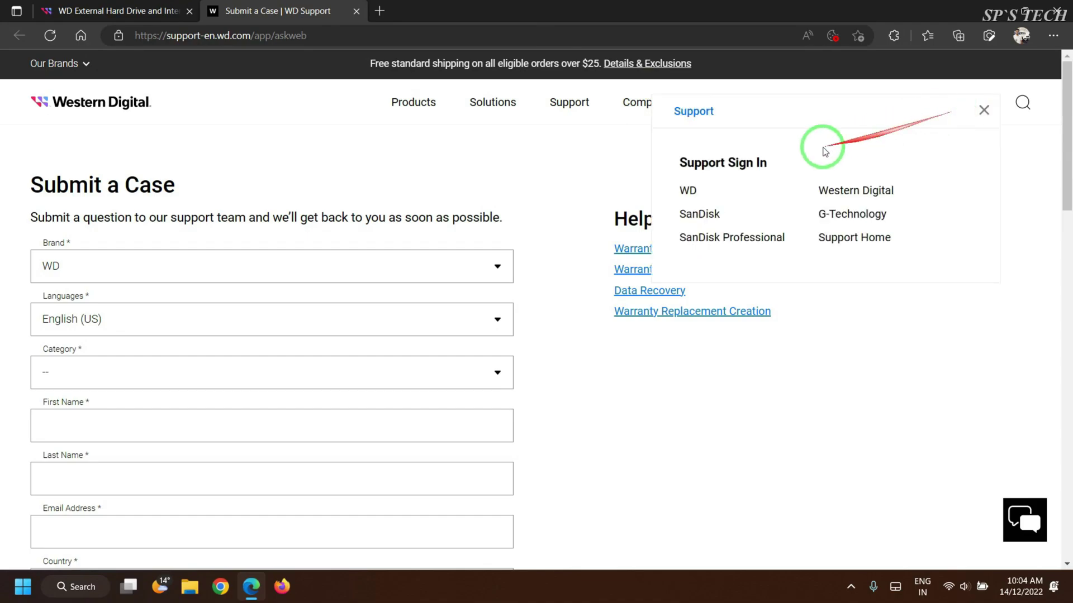
left_click(683, 191)
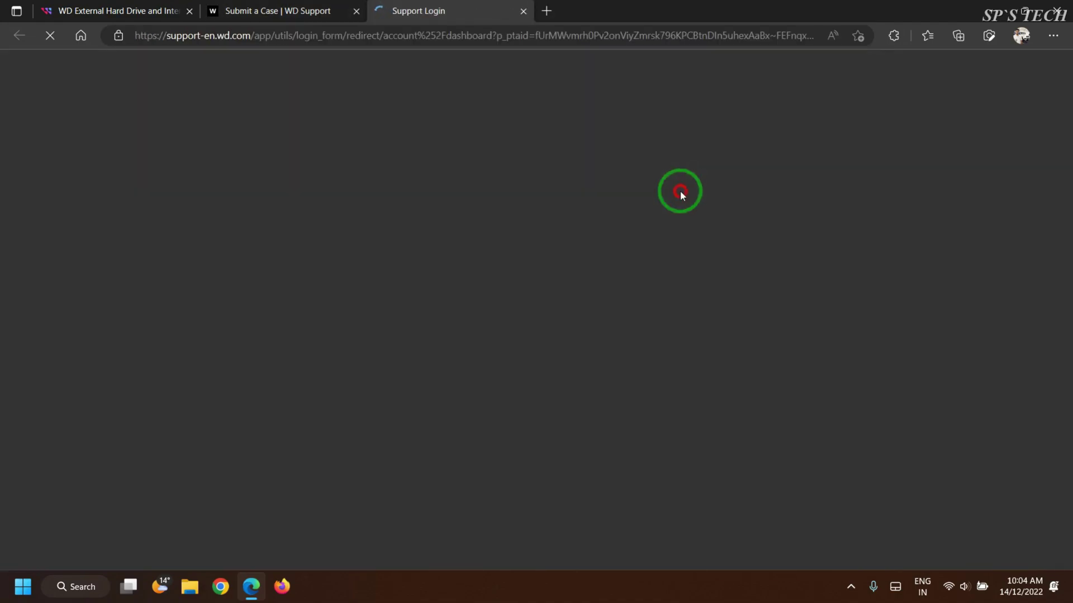
left_click(391, 321)
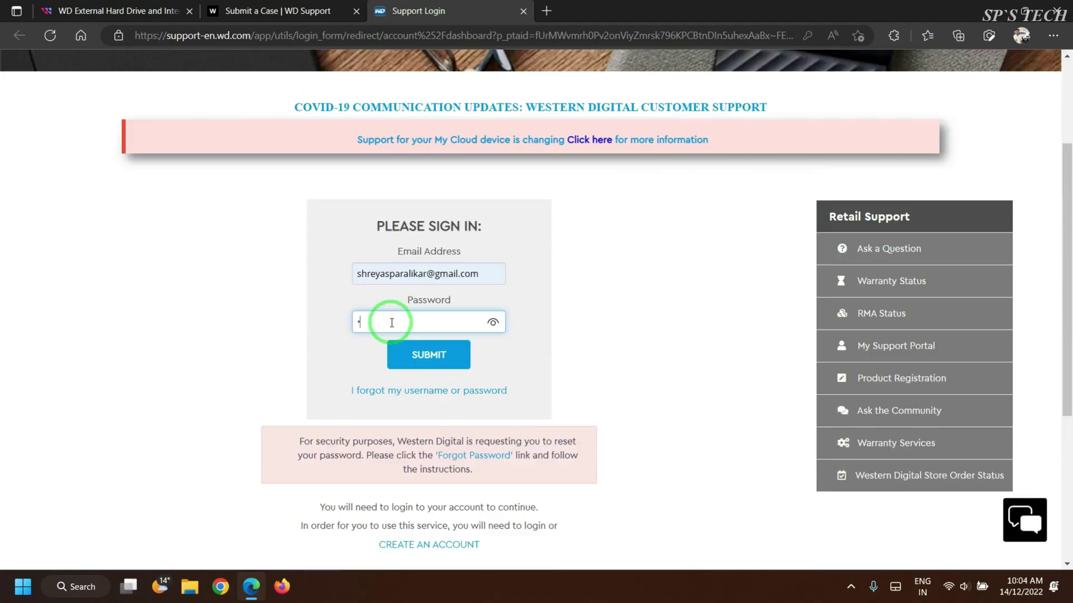
type("********")
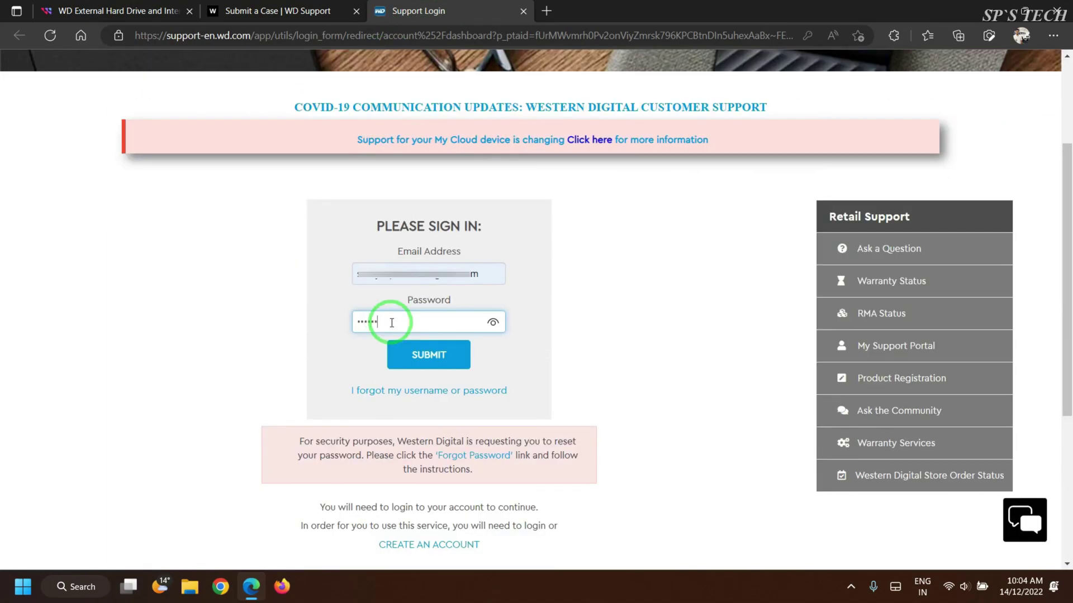
key("Return")
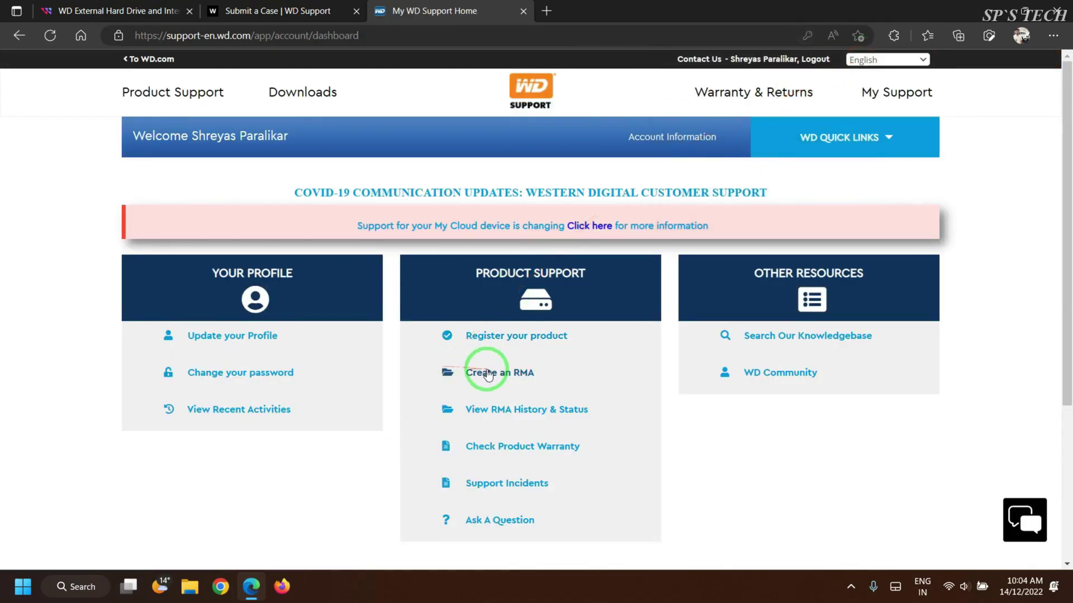
Open the Create an RMA form and select the registered external drive for inclusion.
left_click(488, 373)
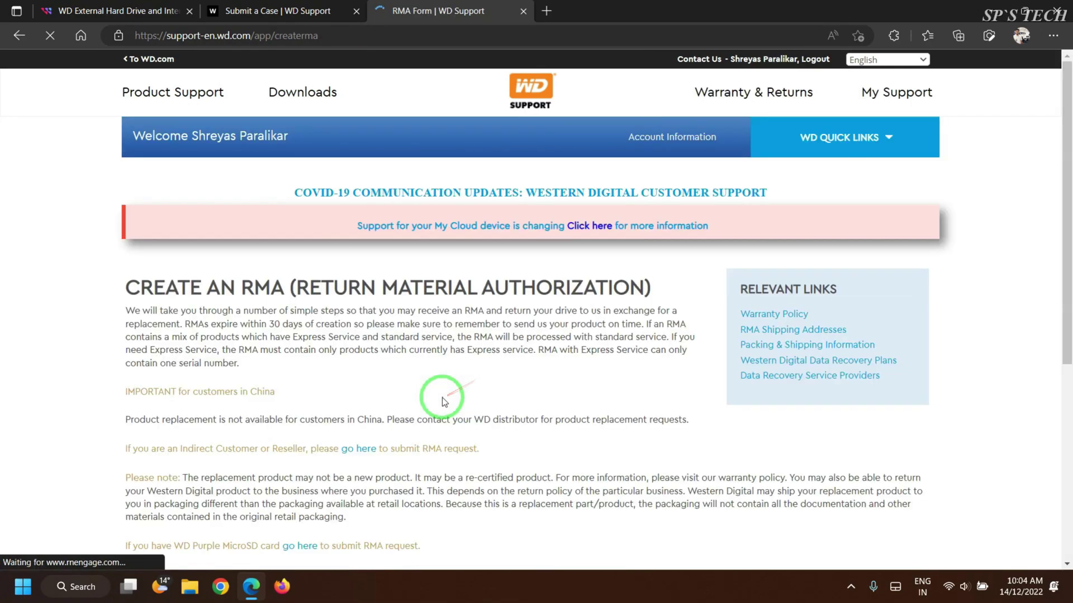
scroll(444, 401, "down", 7)
left_click_drag(339, 402, 432, 402)
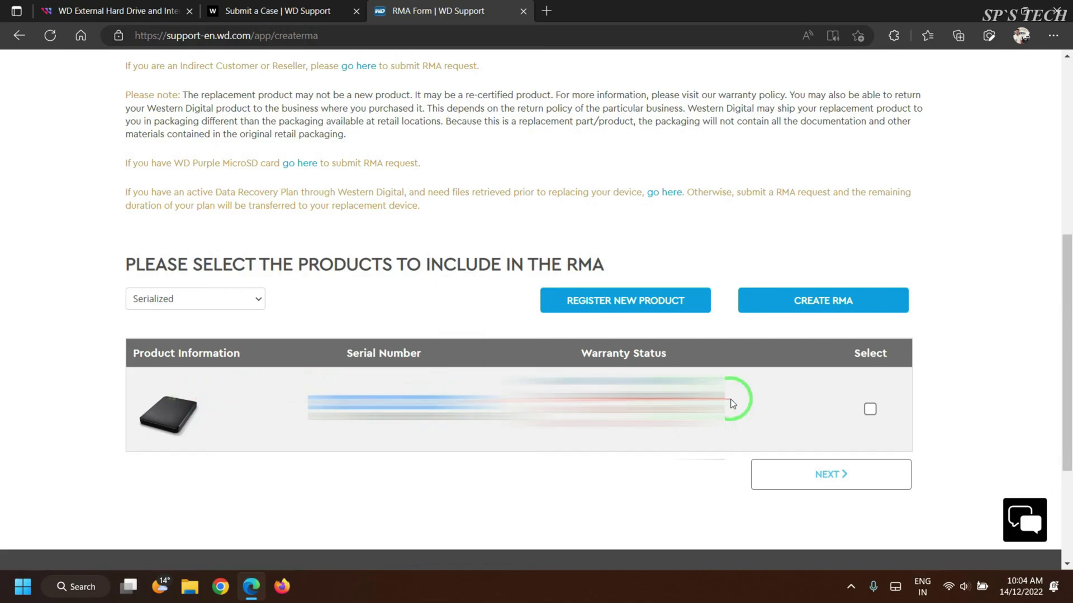
left_click(870, 409)
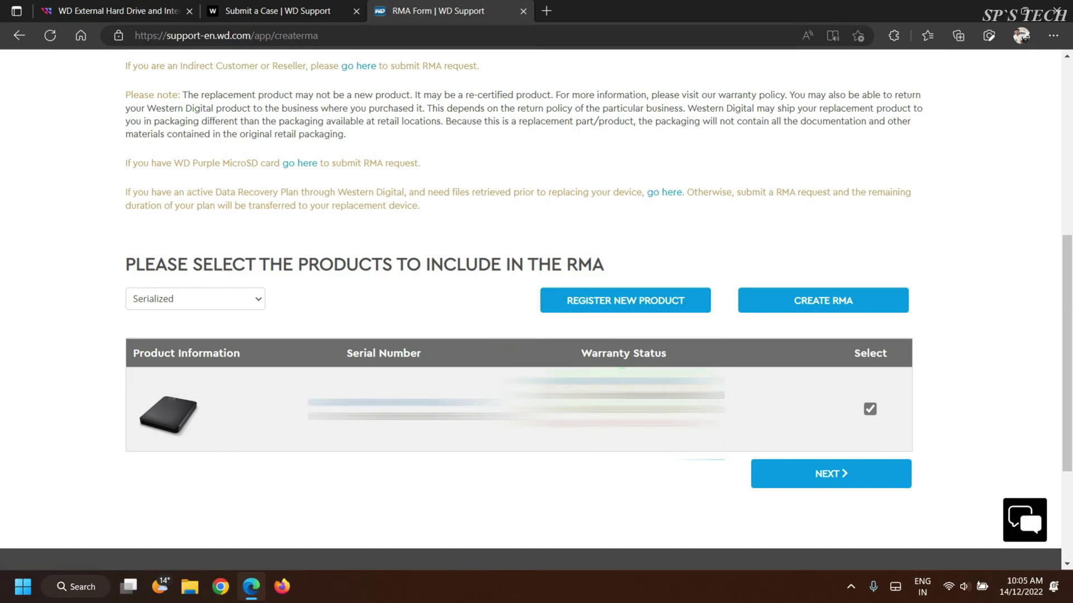
Proceed to the RMA form that asks for serial numbers and activate its Serial Numbers field.
left_click(849, 300)
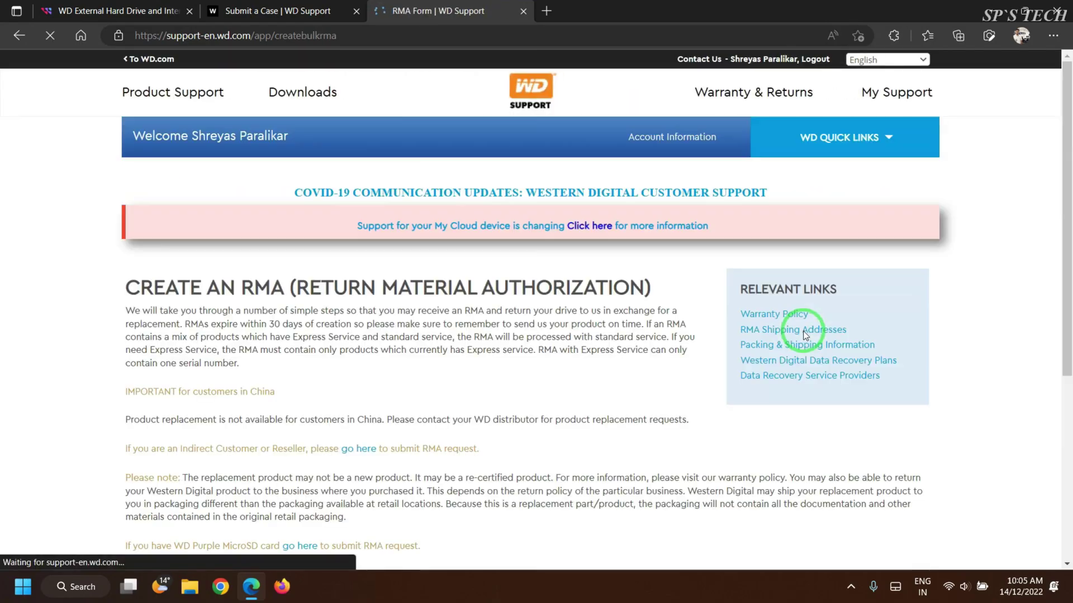
scroll(538, 374, "down", 10)
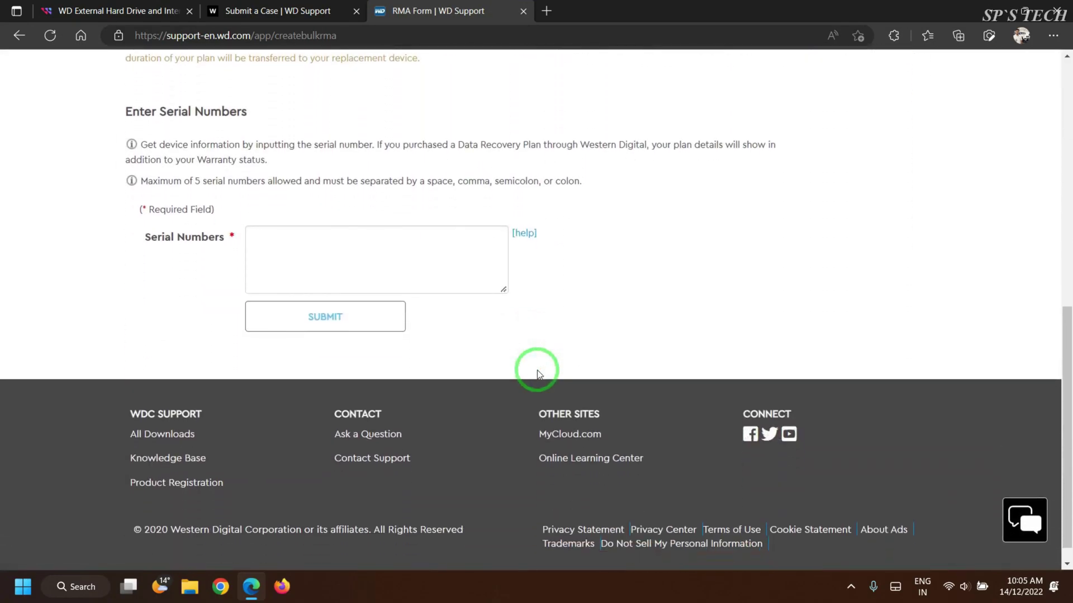
left_click(300, 251)
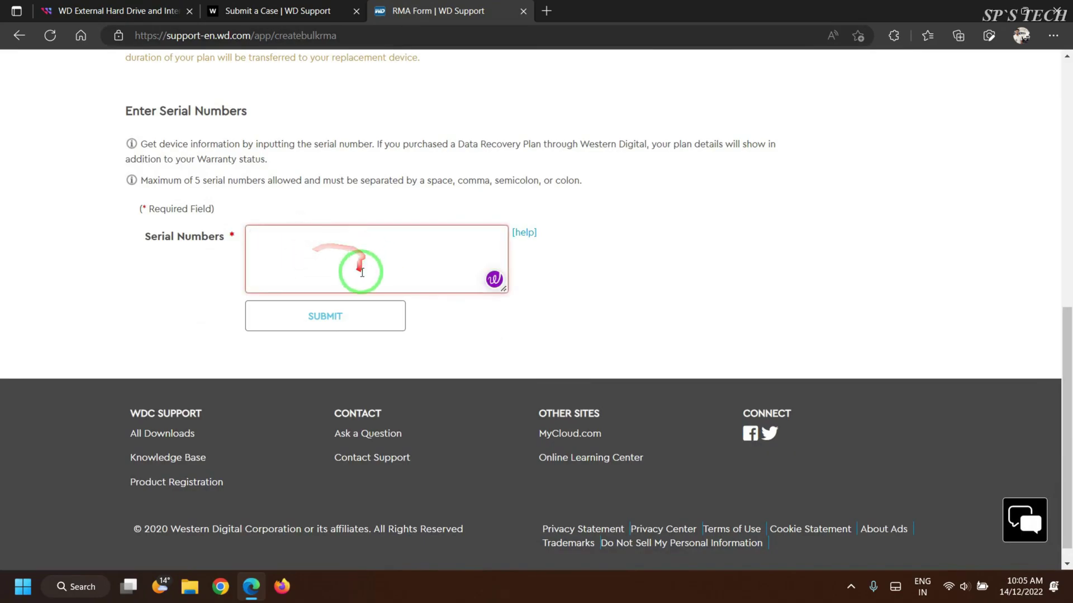
Return to the Submit a Case form and review its contact, attachment, subject and description fields.
left_click(288, 11)
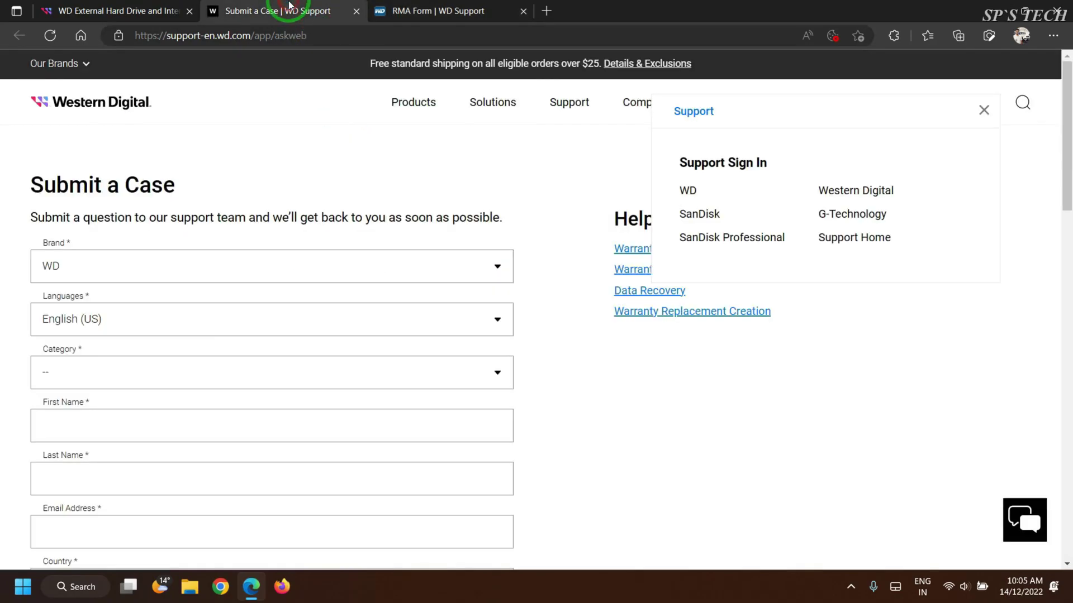
mouse_move(24, 185)
left_mouse_down()
mouse_move(158, 184)
mouse_move(263, 239)
left_mouse_up()
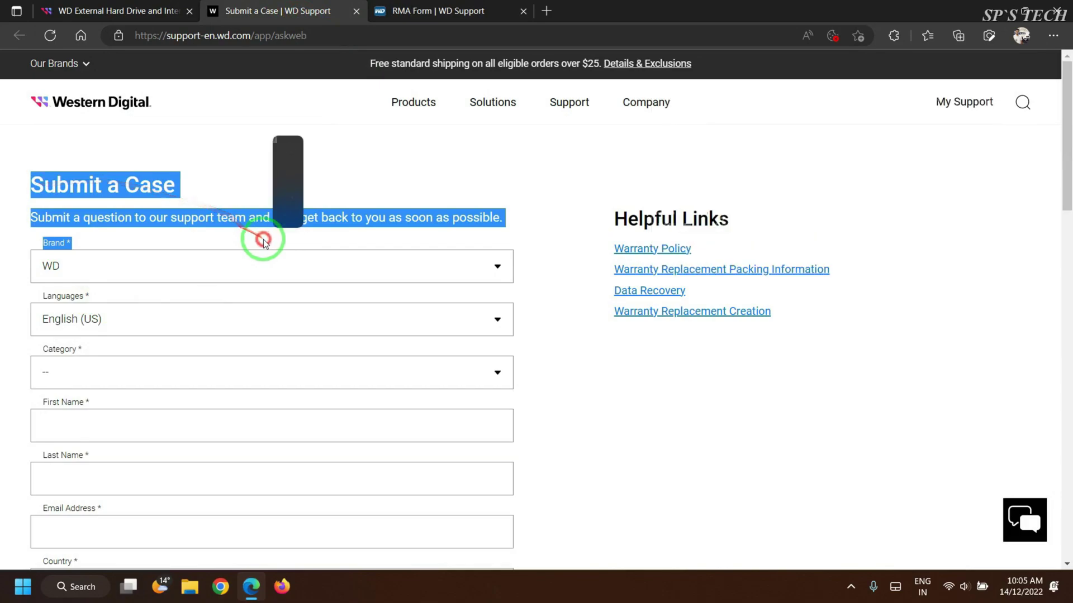
scroll(266, 244, "down", 1)
scroll(134, 387, "down", 3)
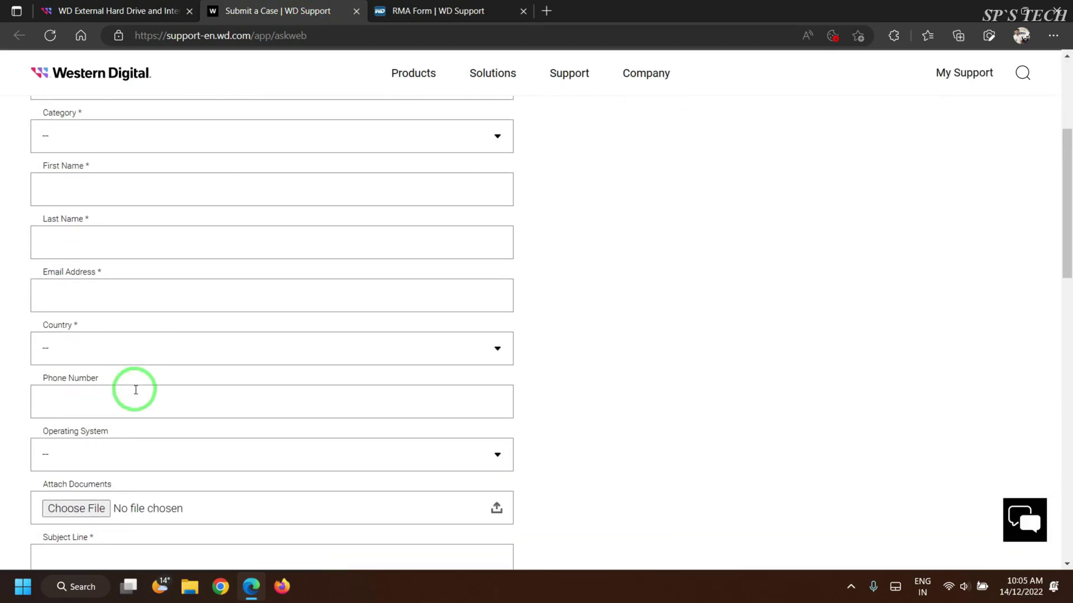
scroll(154, 443, "down", 3)
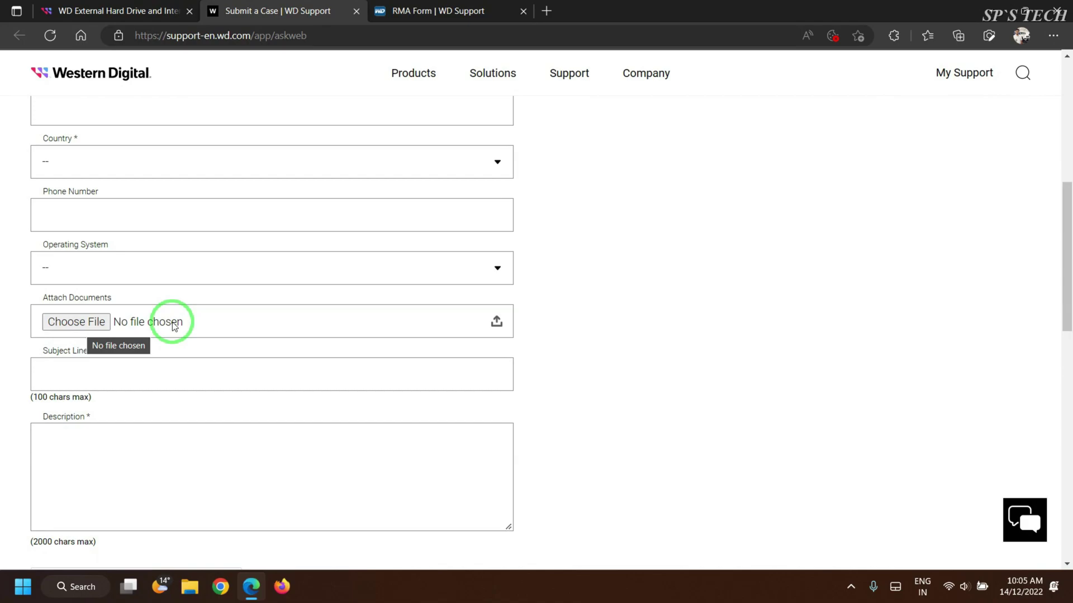
scroll(174, 327, "down", 2)
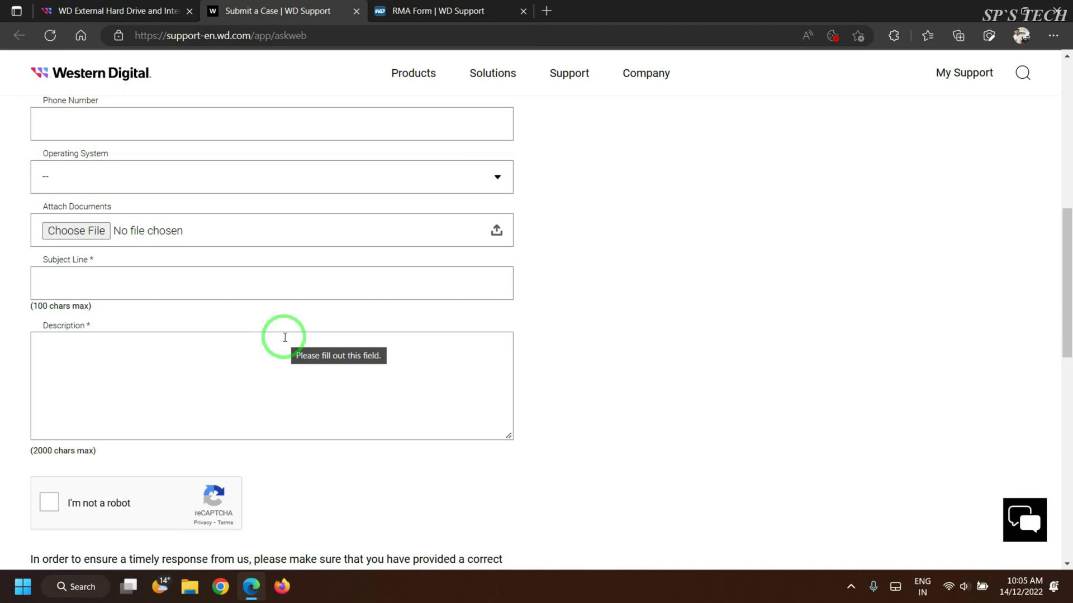
scroll(285, 337, "up", 8)
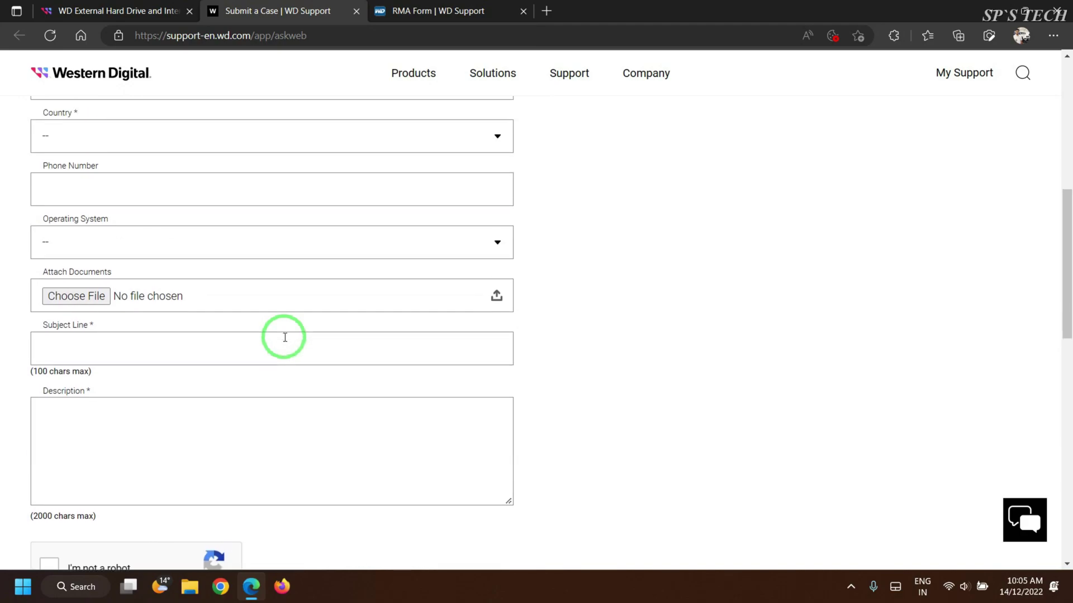